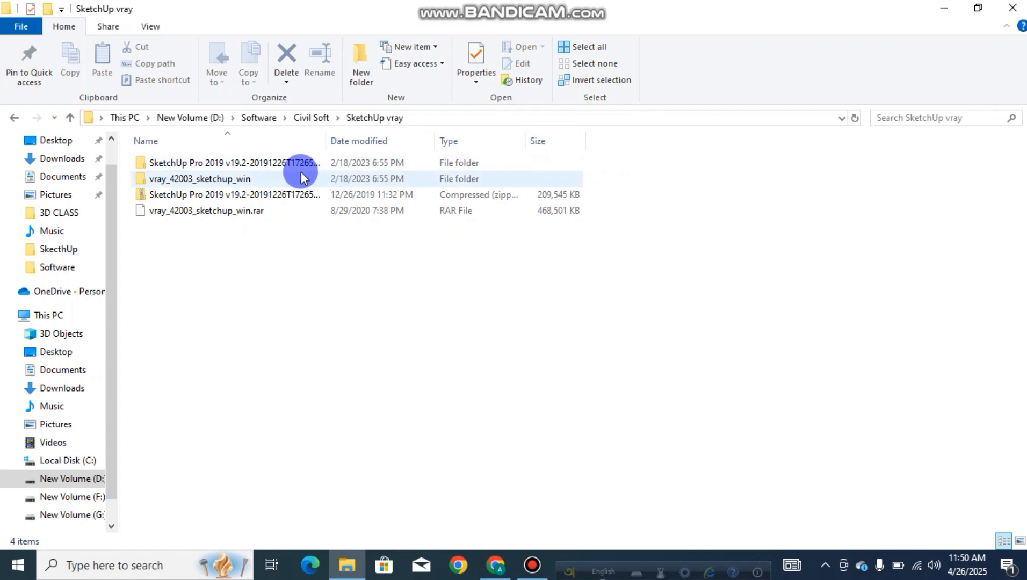
Open the inner SketchUp Pro 2019 v19.2 folder, run its Setup application as administrator, and minimize the folder window.
double_click(240, 164)
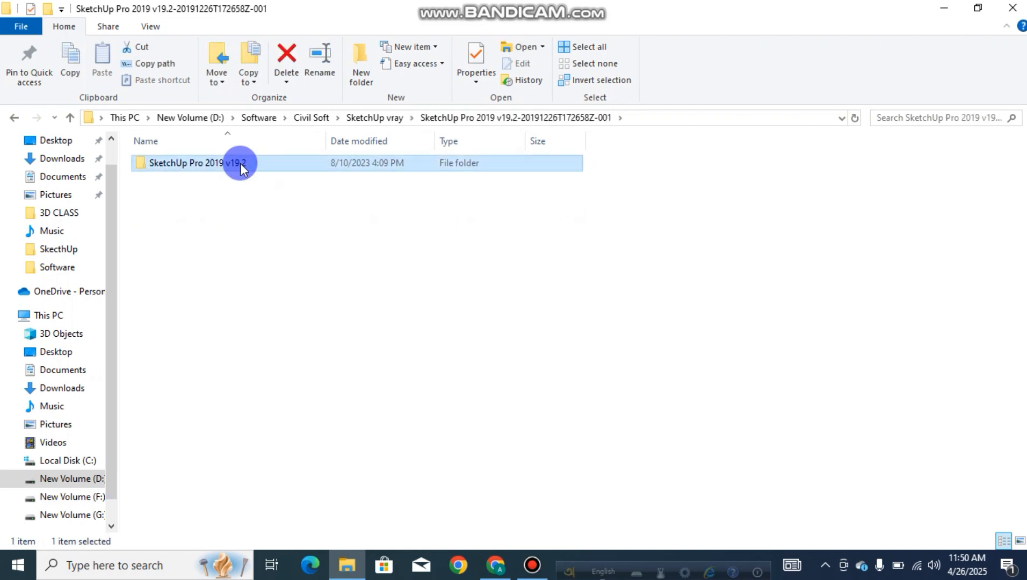
double_click(240, 164)
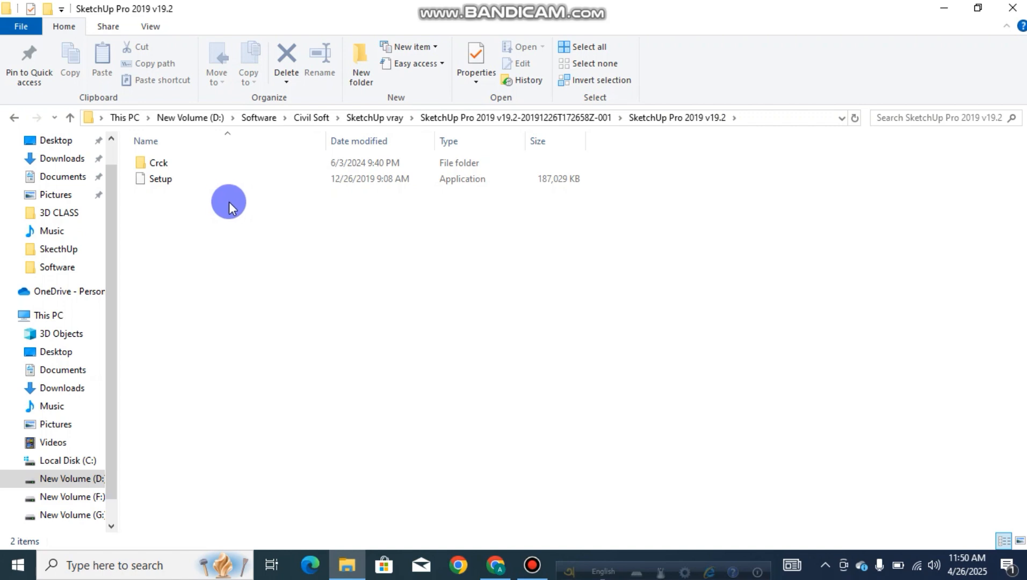
click(213, 185)
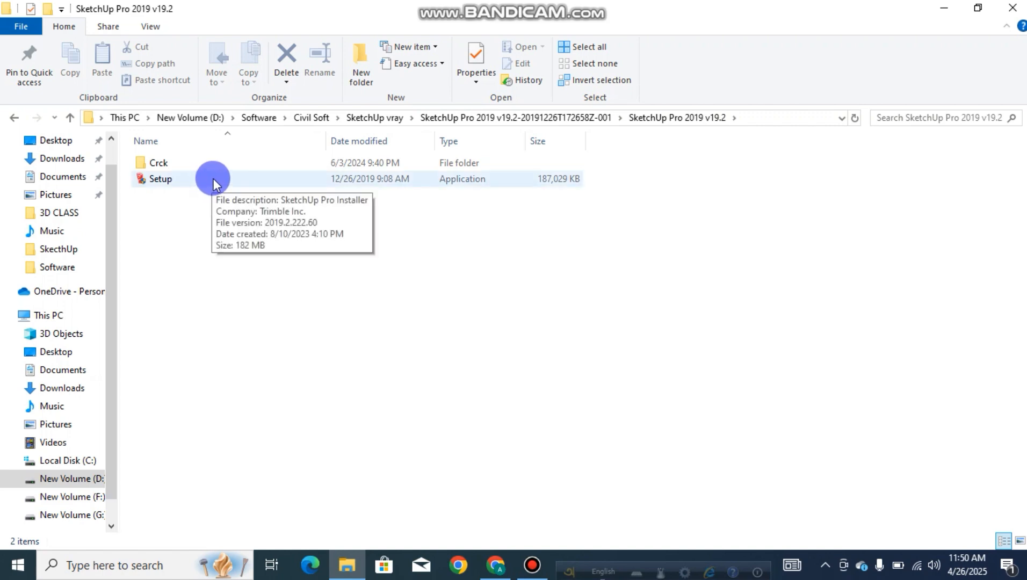
click(214, 178)
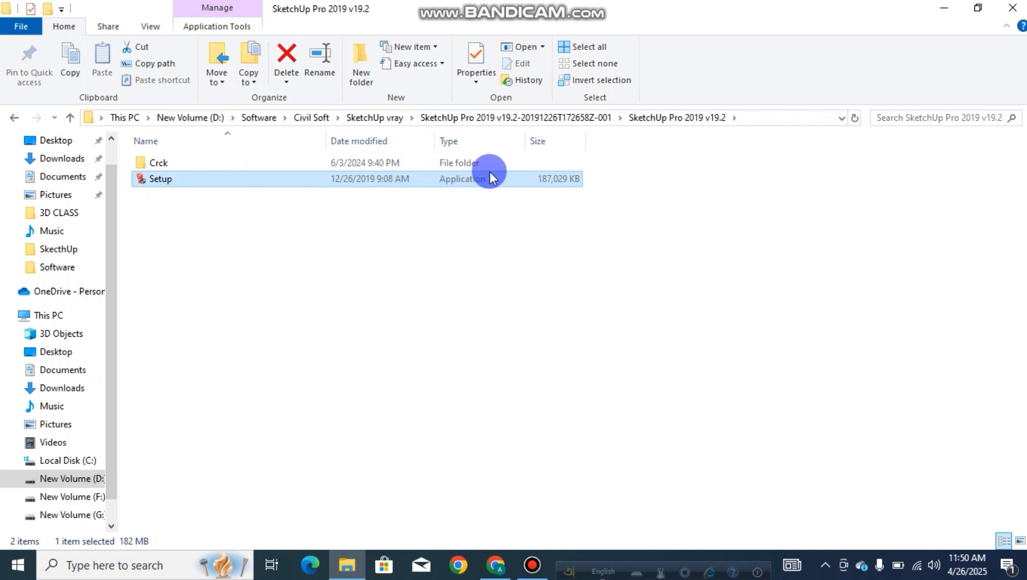
right_click(248, 185)
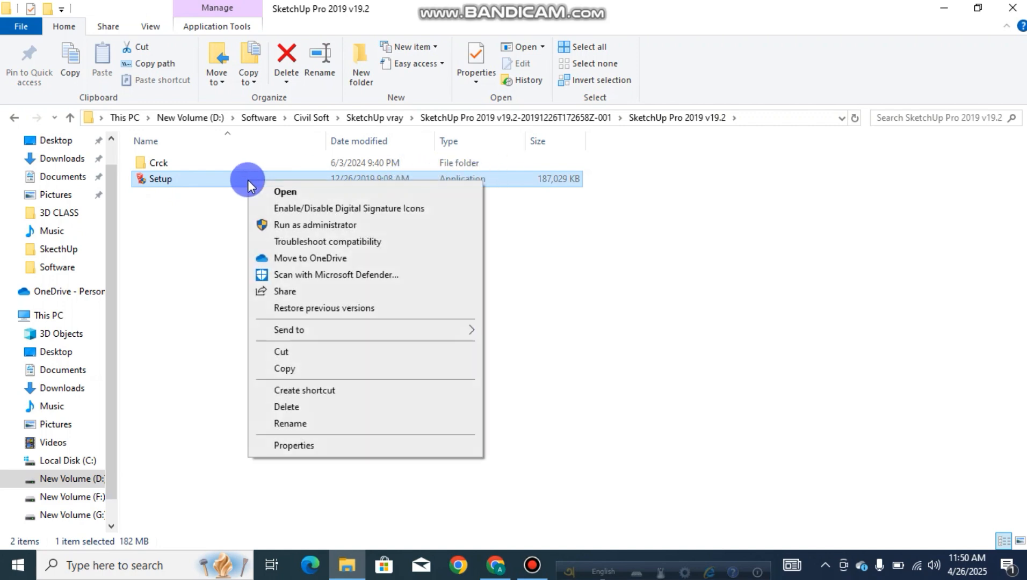
click(324, 226)
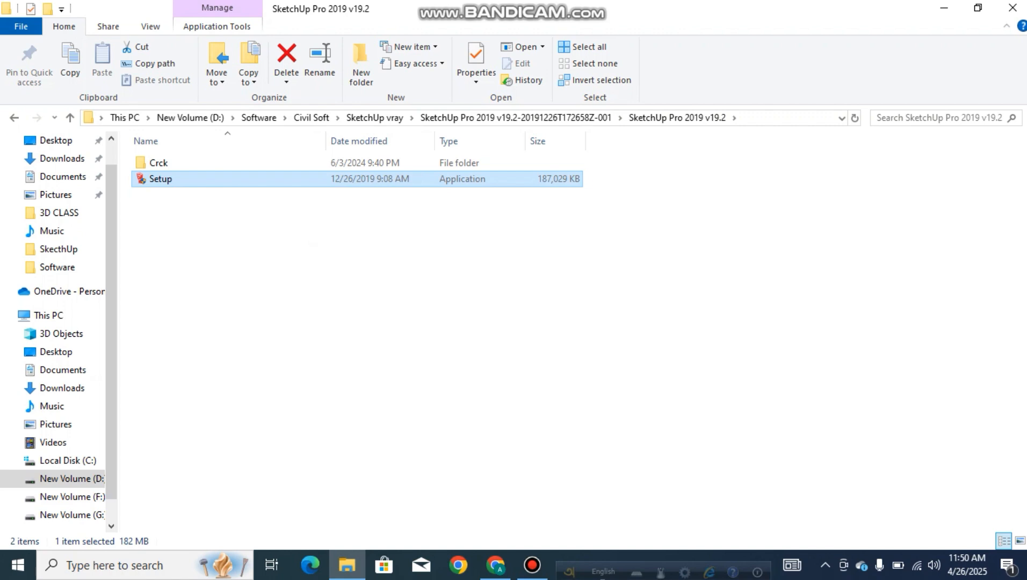
click(443, 387)
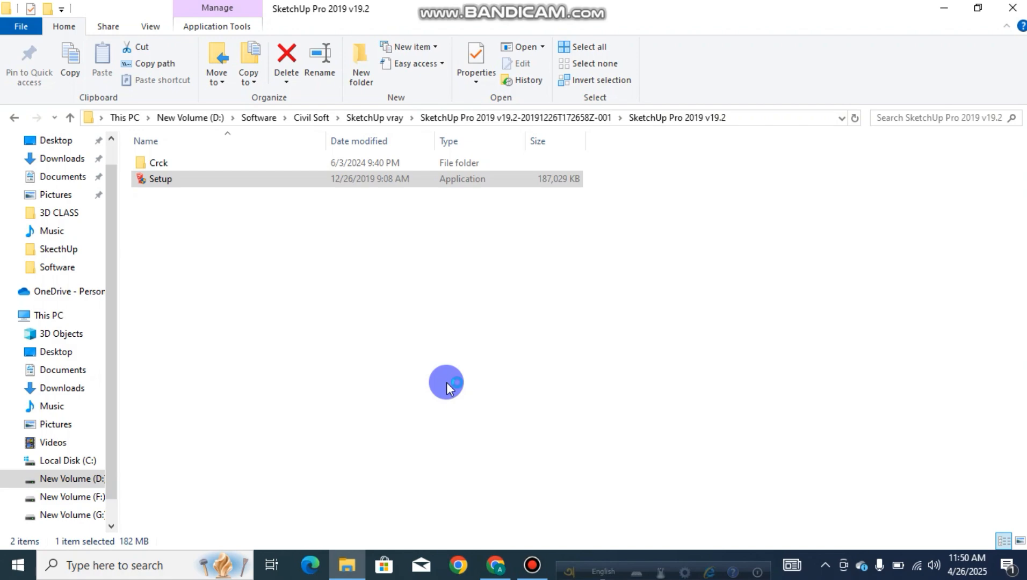
click(945, 8)
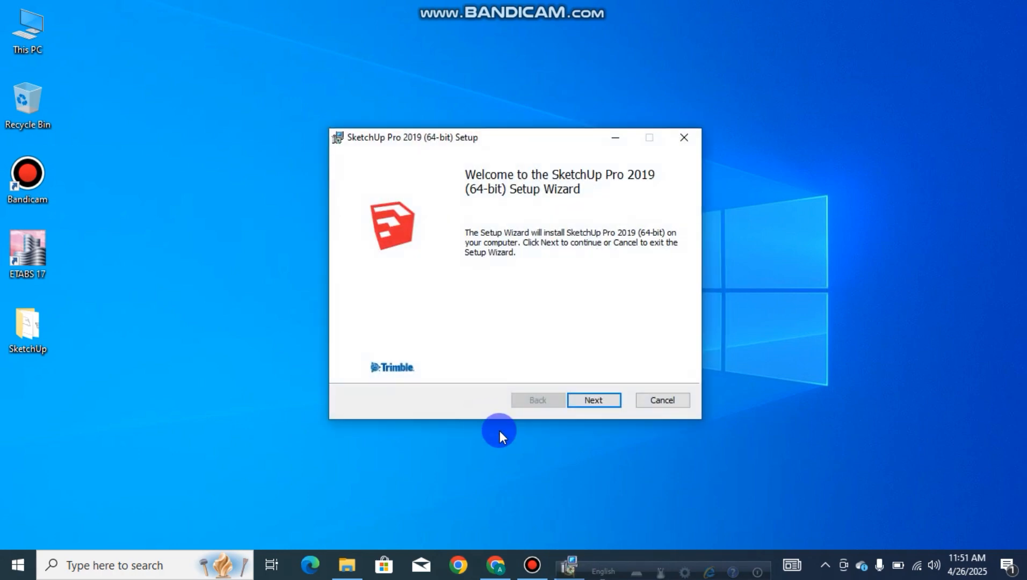
Install SketchUp Pro 2019 (64-bit) to the default folder C:\Program Files\SketchUp\SketchUp 2019\ and finish the setup wizard.
click(595, 399)
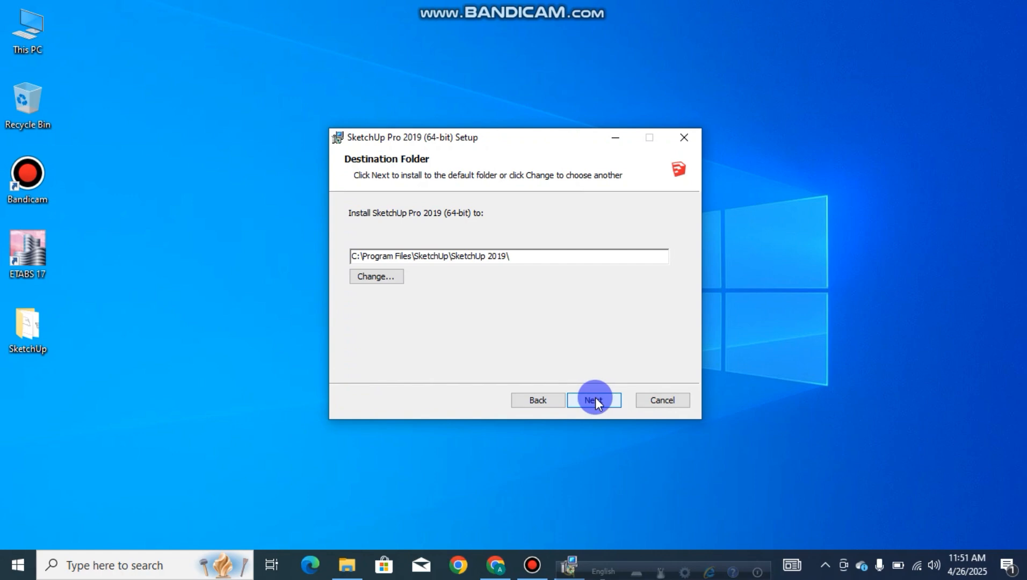
click(595, 397)
click(600, 403)
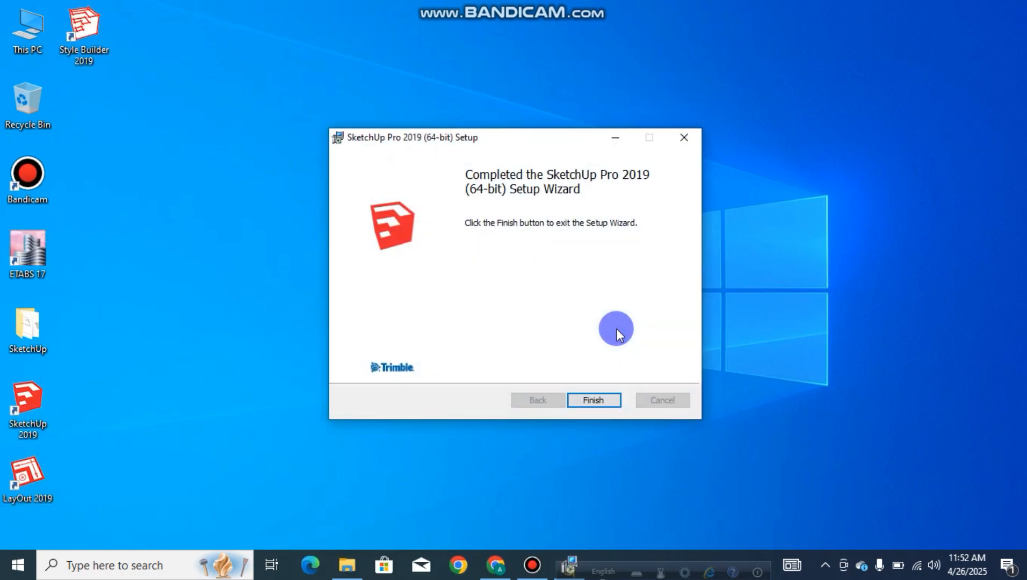
click(593, 402)
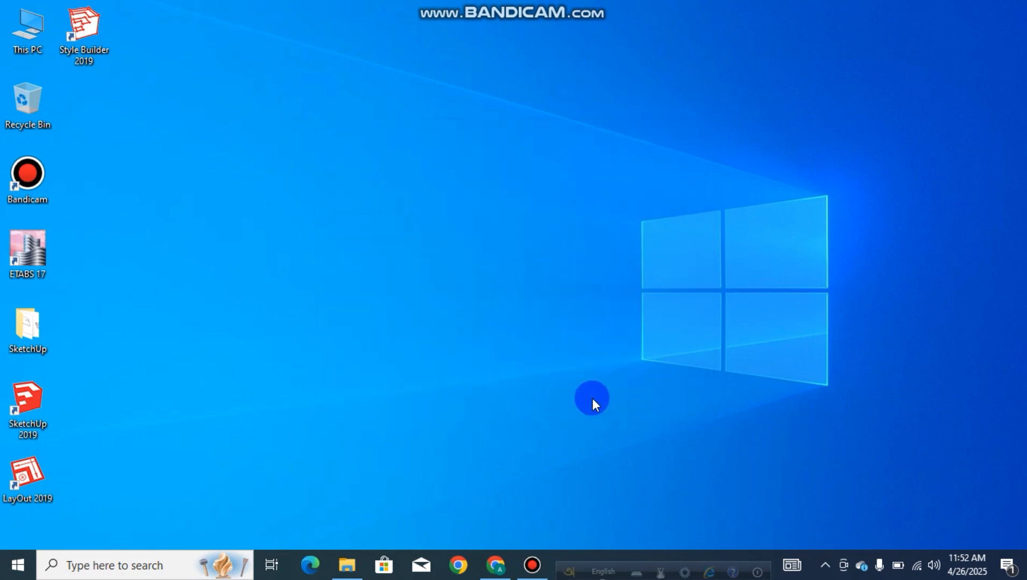
Open the file location of the SketchUp 2019 desktop shortcut.
double_click(26, 414)
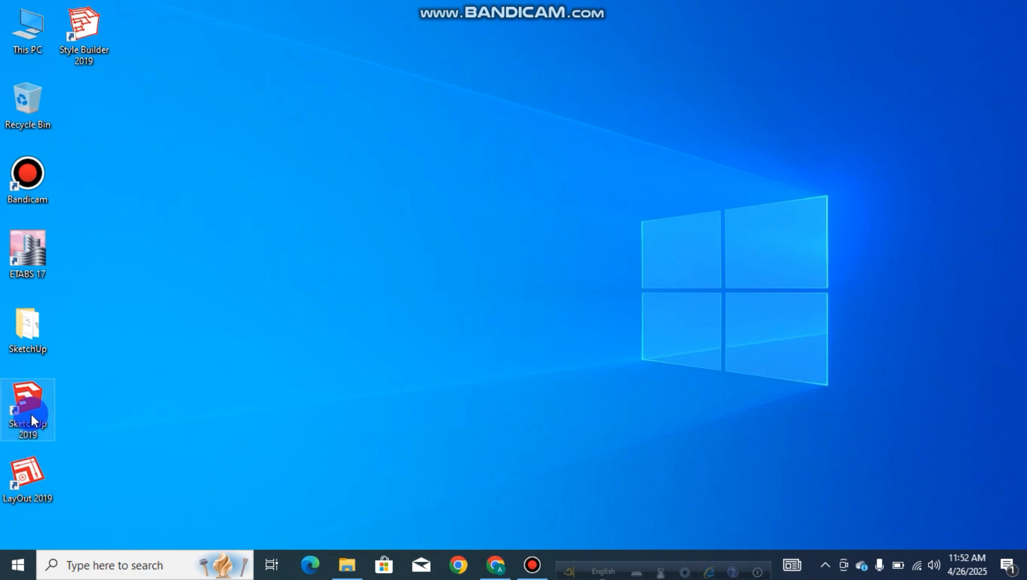
right_click(31, 414)
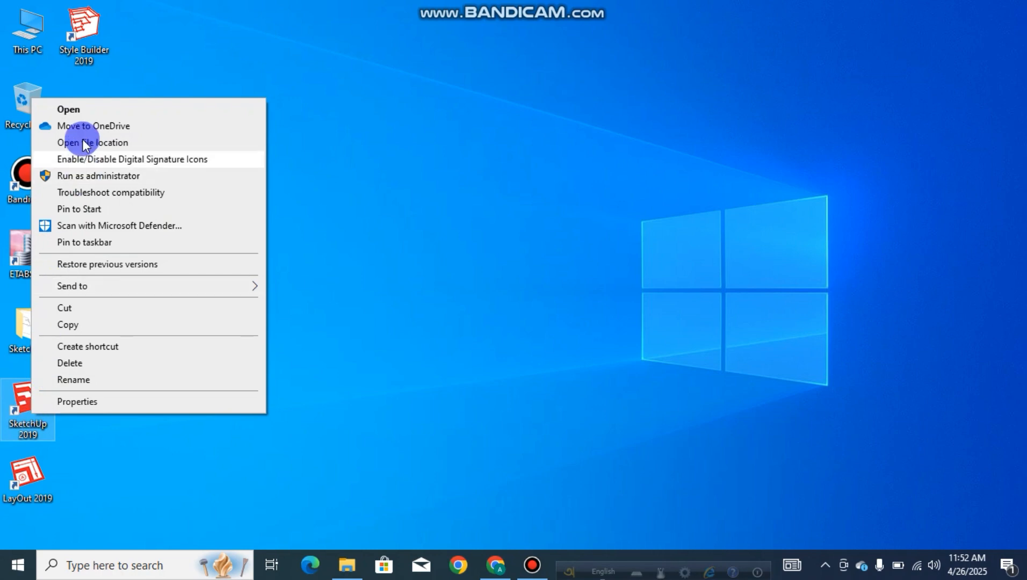
click(88, 143)
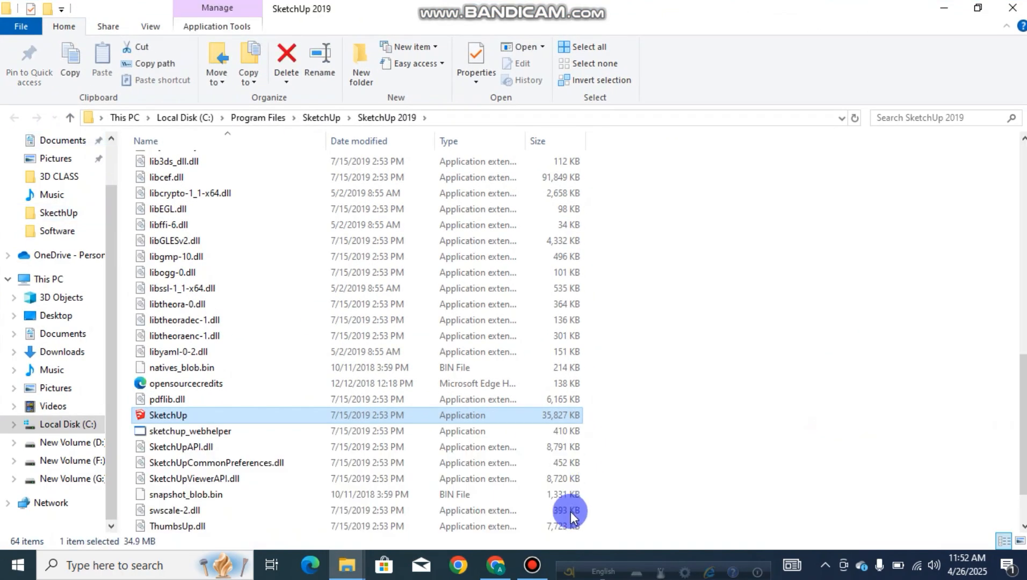
Return to the SketchUp Pro 2019 v19.2 folder and copy all items inside its Crck folder.
mouse_move(346, 574)
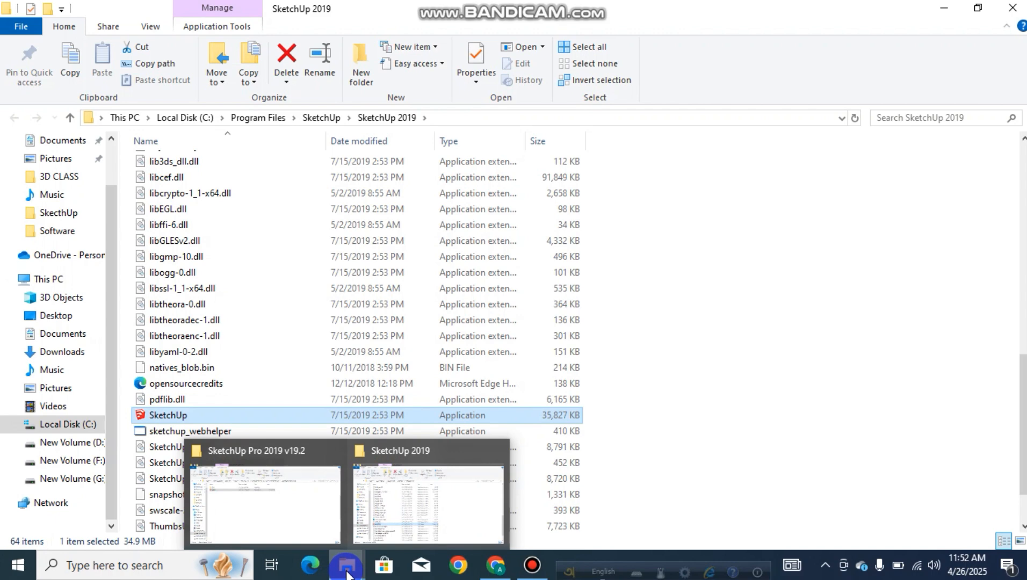
click(312, 516)
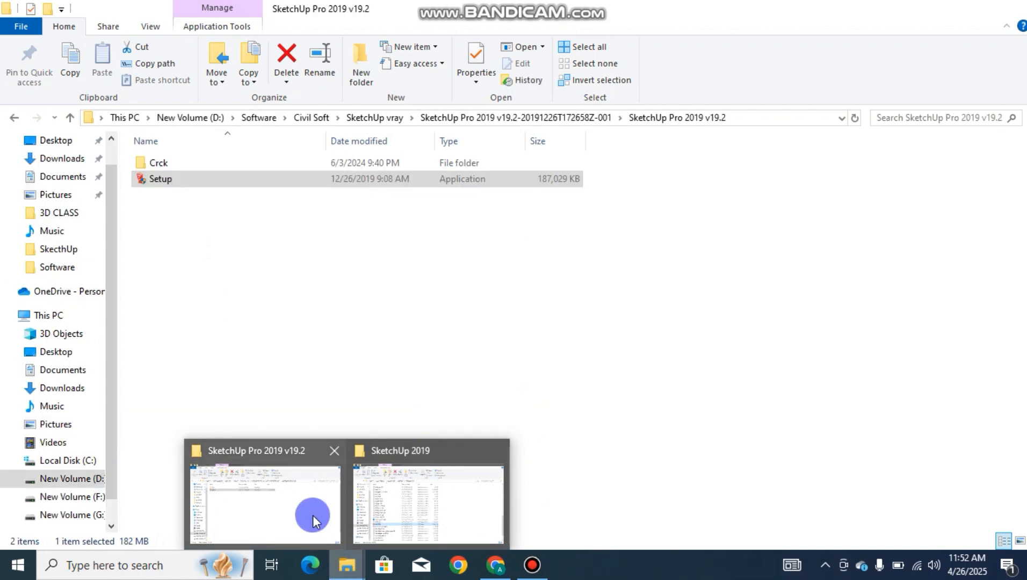
click(188, 166)
double_click(188, 166)
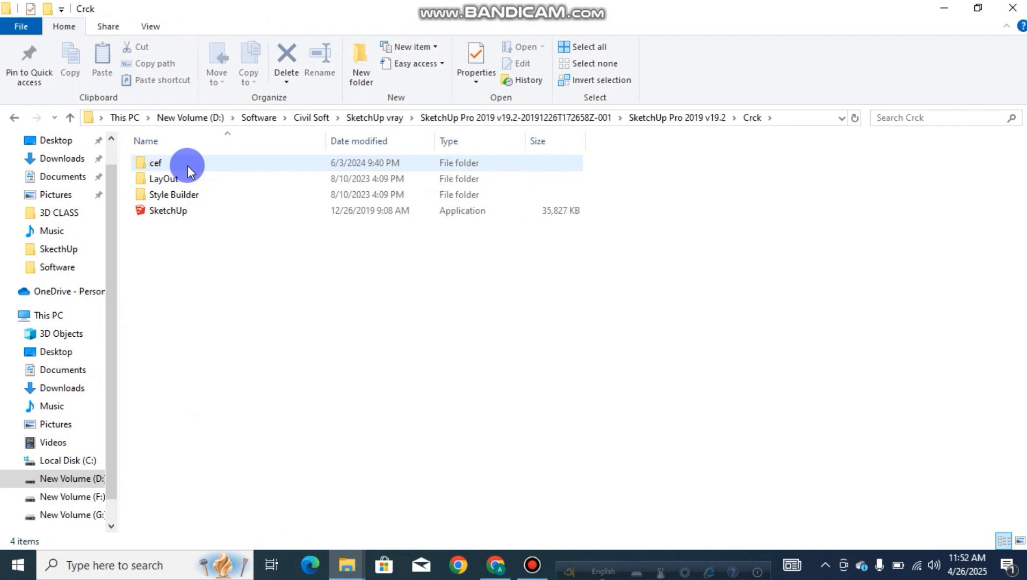
click(589, 49)
right_click(332, 193)
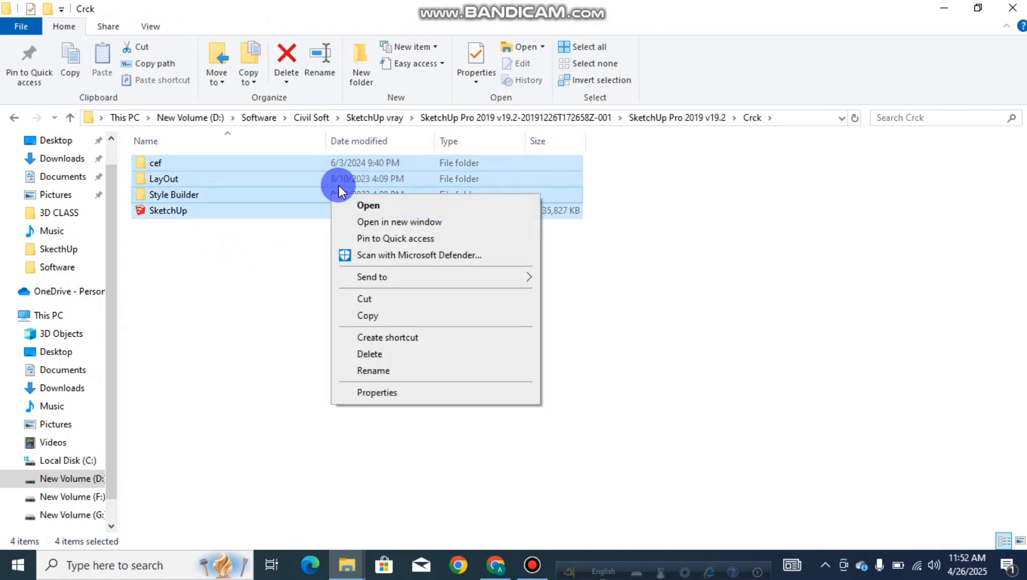
click(376, 315)
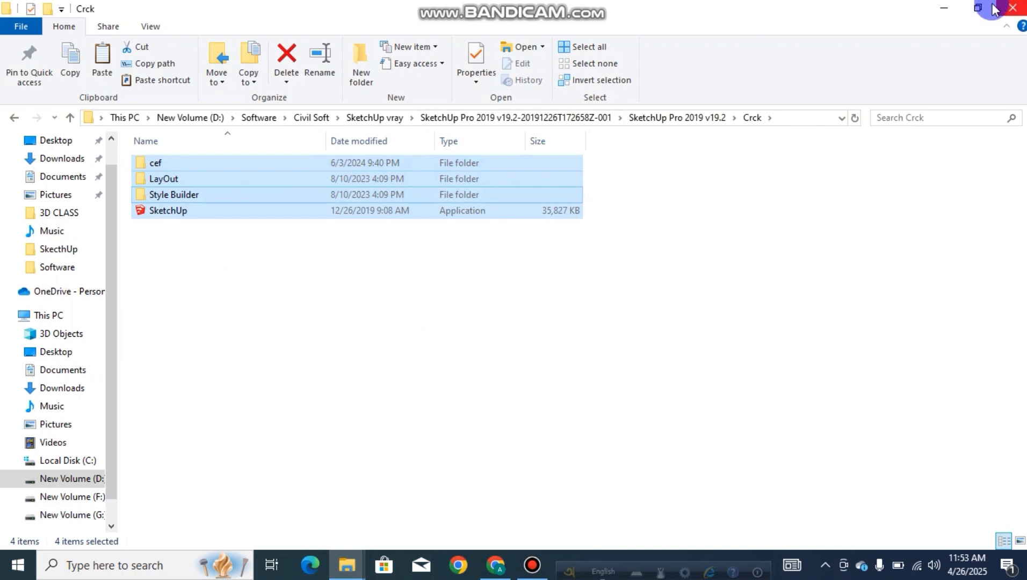
Paste the copied items into the SketchUp 2019 program folder, replacing the existing files and granting administrator permission.
click(946, 8)
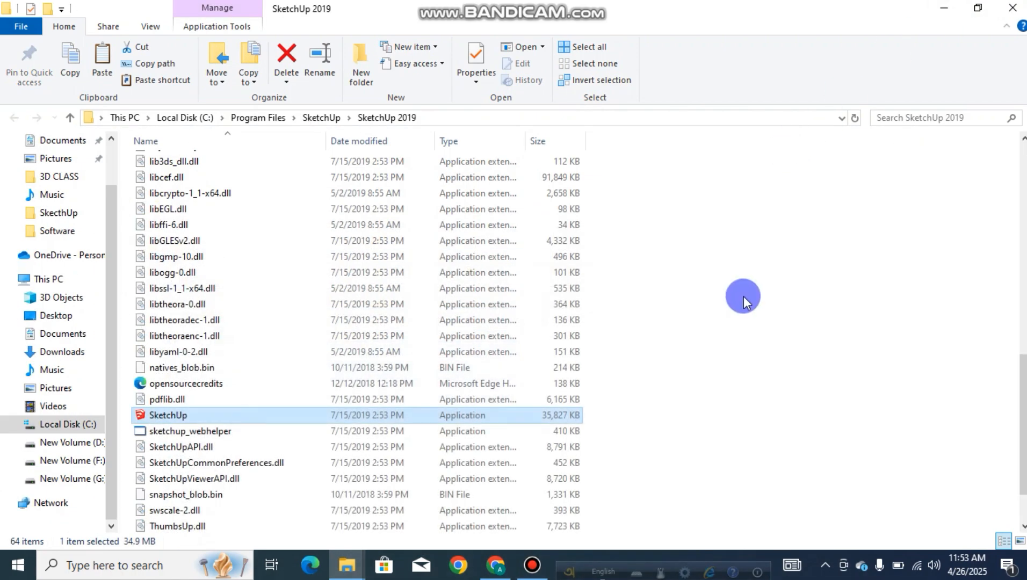
click(749, 291)
right_click(748, 290)
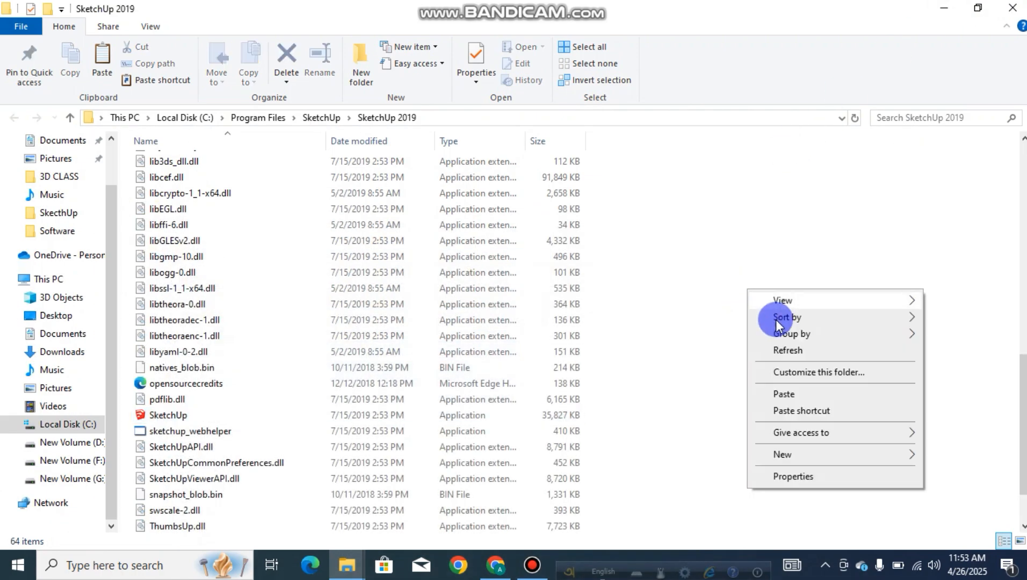
click(784, 396)
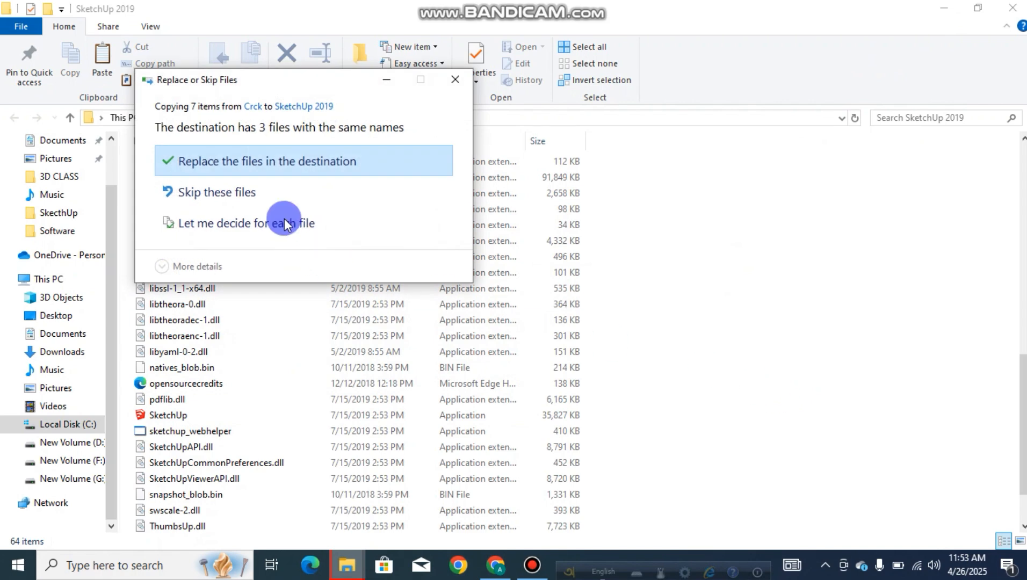
click(322, 158)
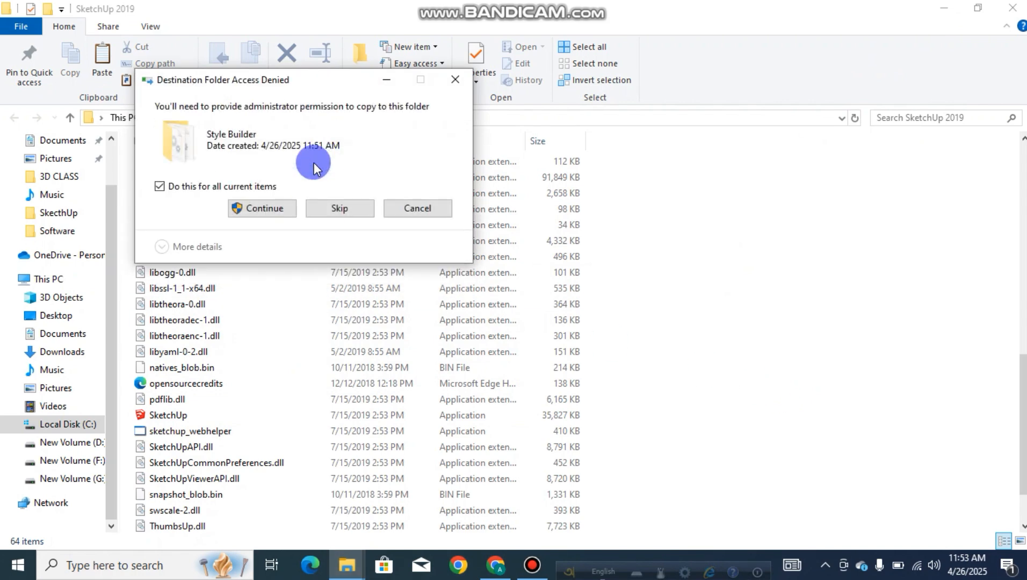
click(253, 203)
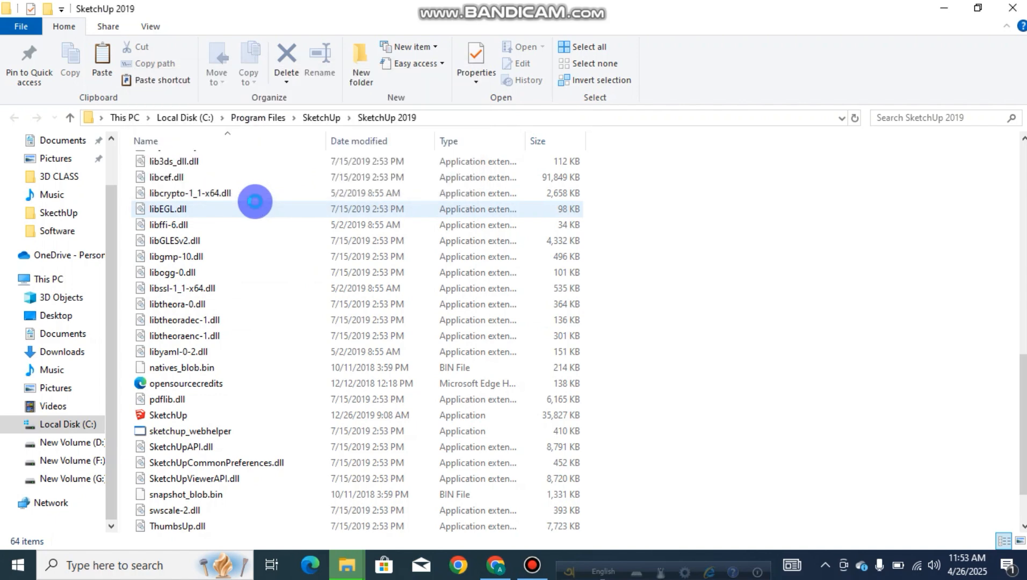
scroll(951, 333, down, 13)
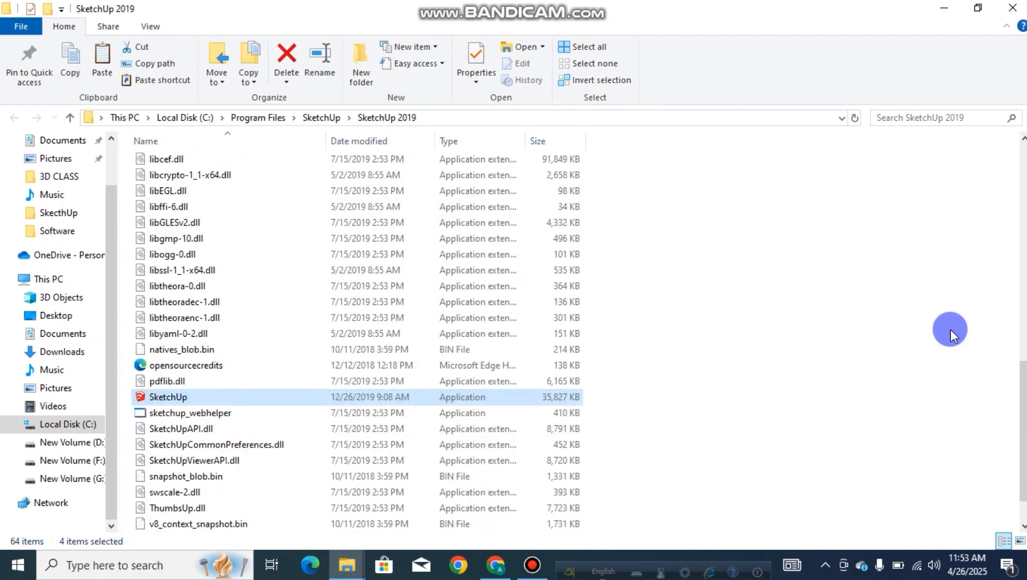
Minimize the program folder, launch SketchUp 2019 from the desktop, and create a new model from the Simple Inches template.
click(945, 11)
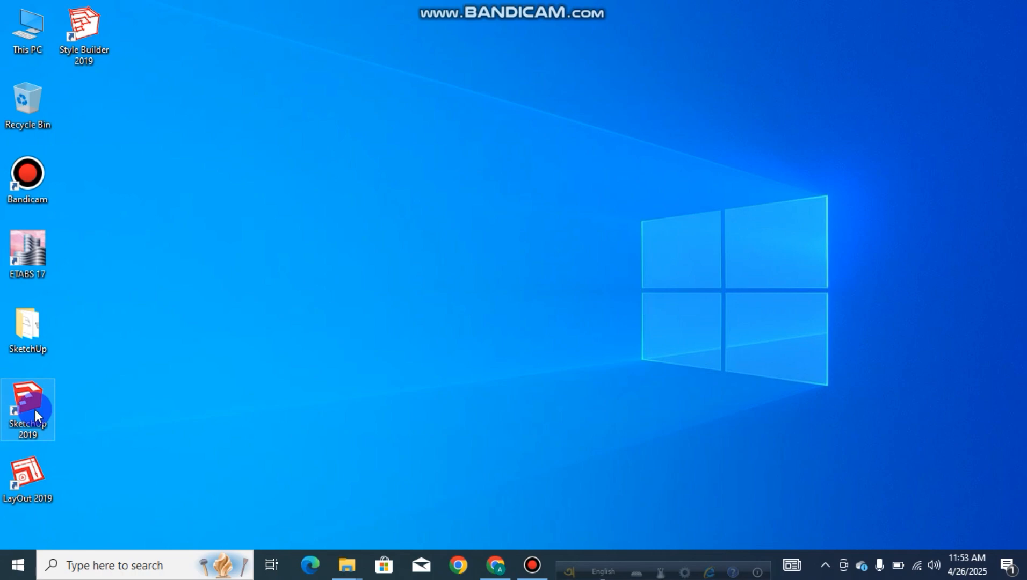
double_click(28, 409)
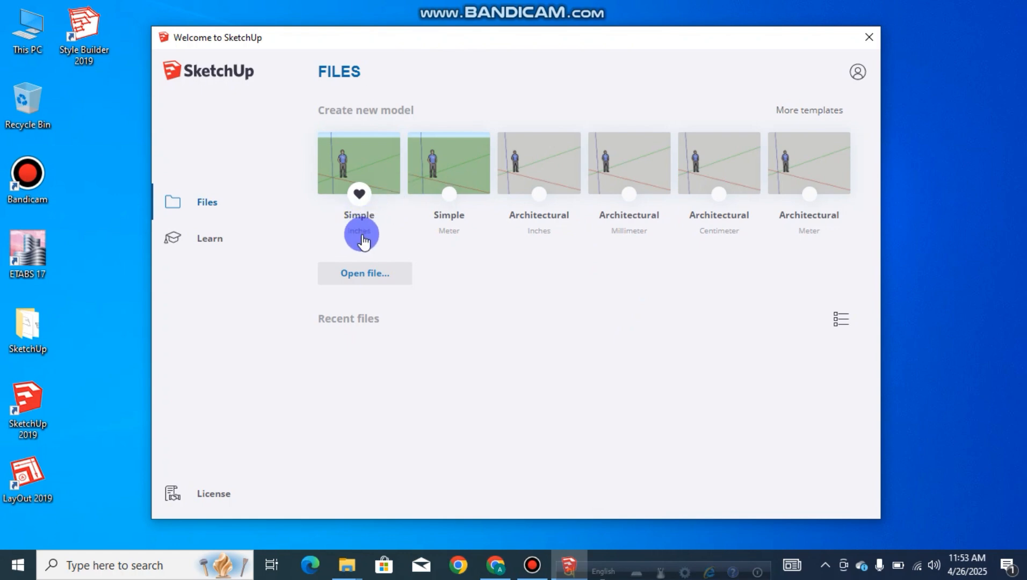
click(372, 169)
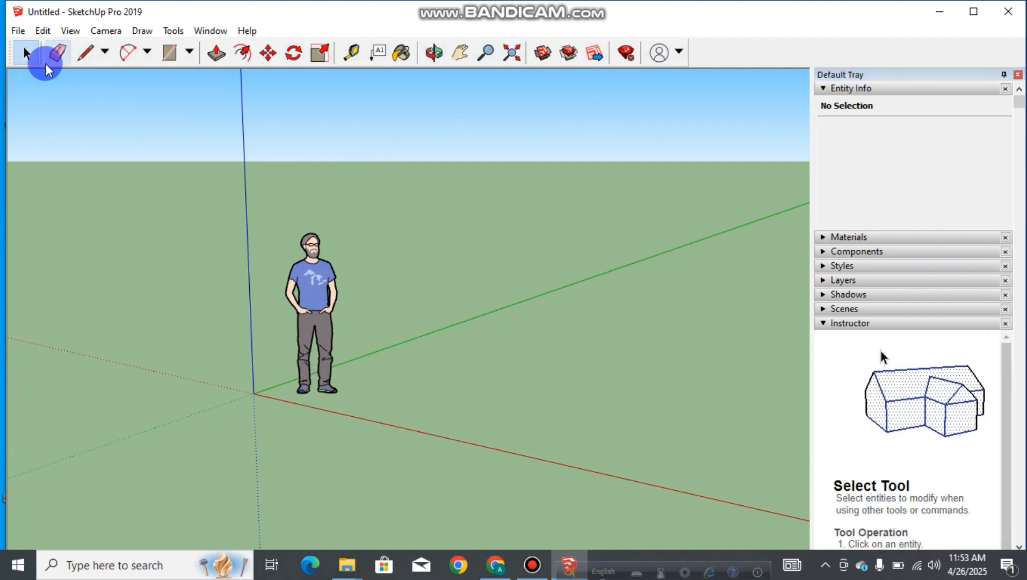
Show the Camera and Classifier toolbars.
right_click(10, 55)
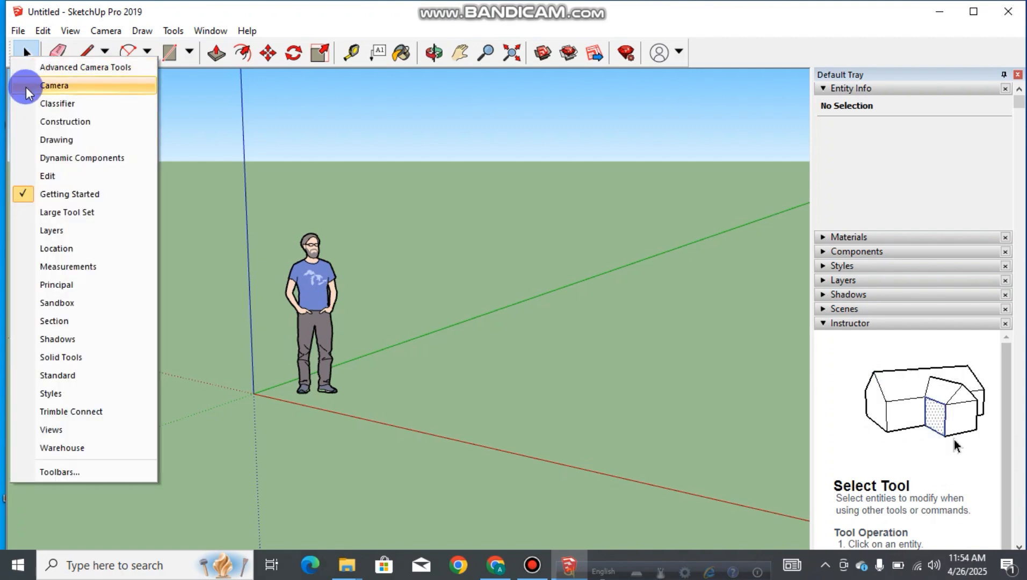
click(26, 87)
right_click(11, 82)
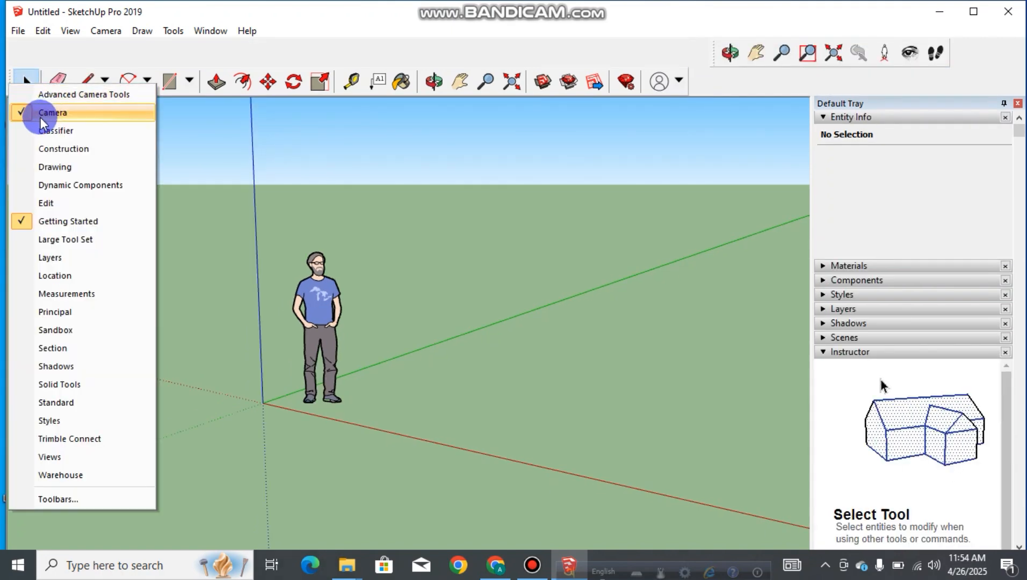
click(24, 131)
Open the full toolbar list and enable Drawing, Dynamic Components, Edit, Layers, Large Tool Set, Location, Measurements and Principal.
right_click(11, 107)
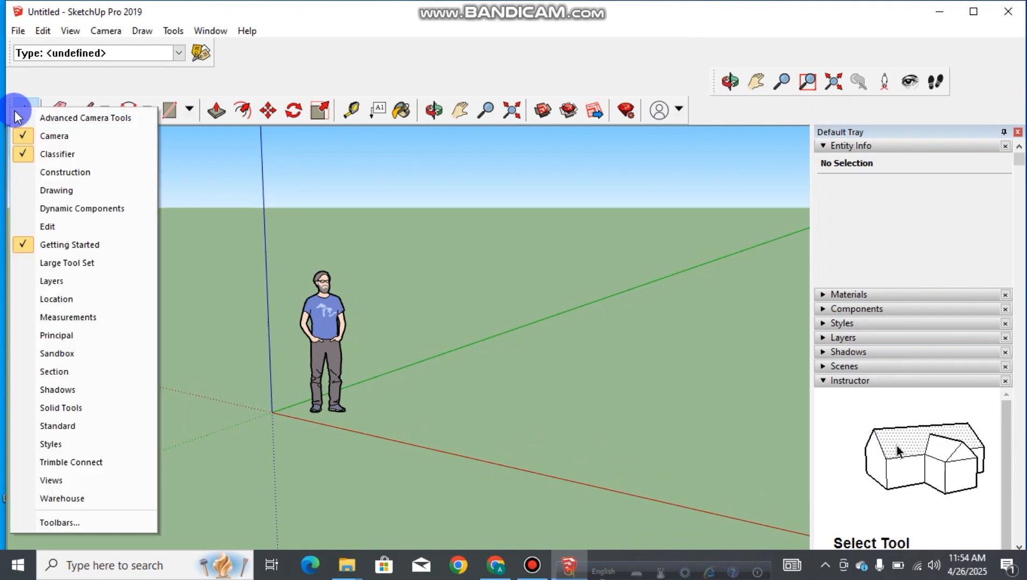
click(73, 522)
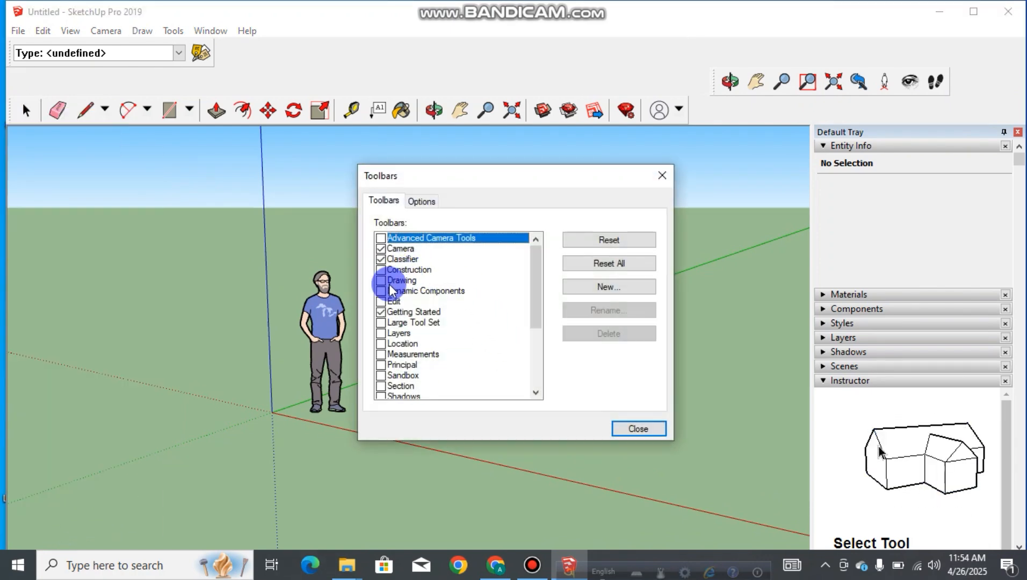
click(382, 281)
click(382, 292)
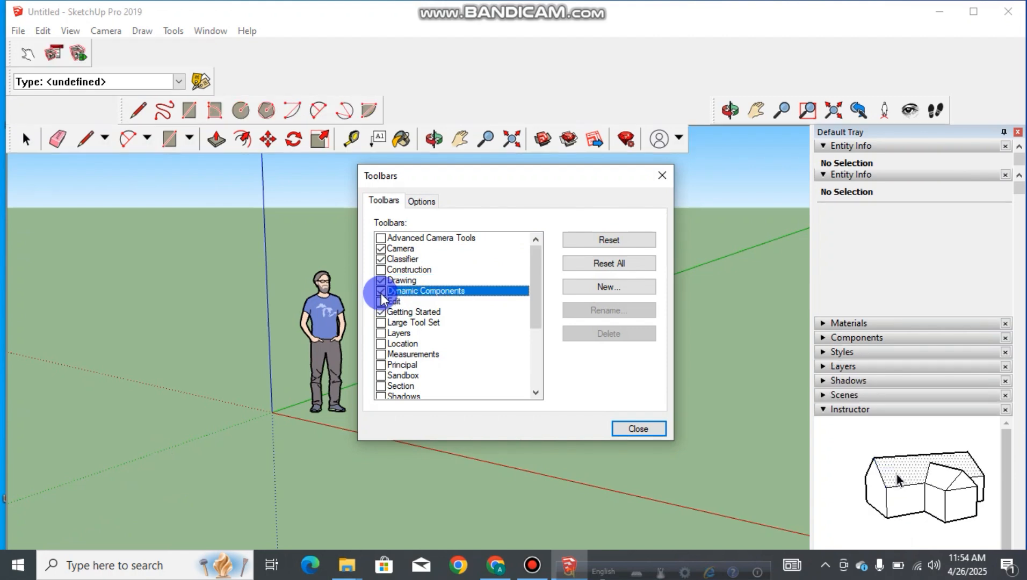
click(382, 302)
click(382, 333)
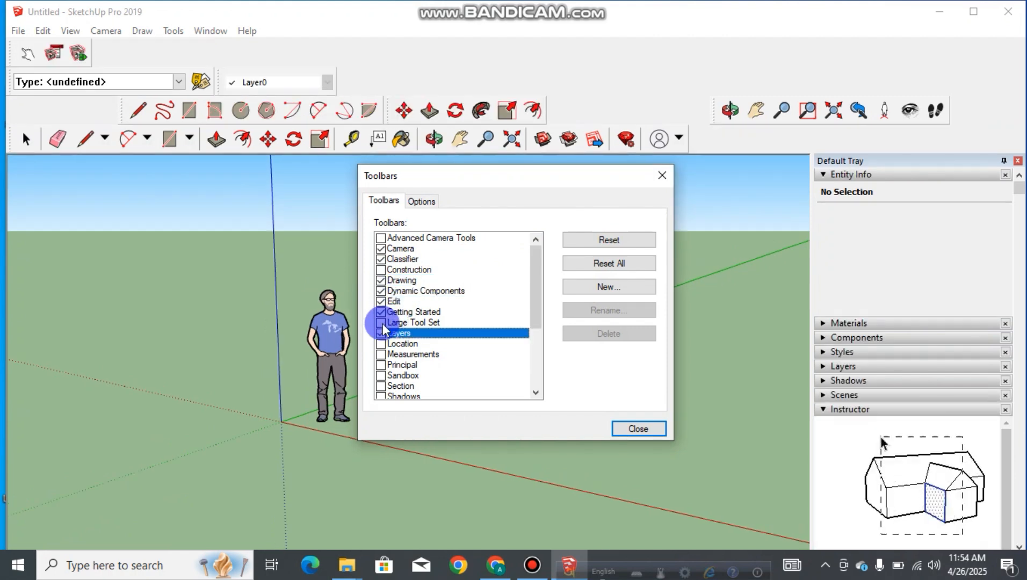
click(382, 323)
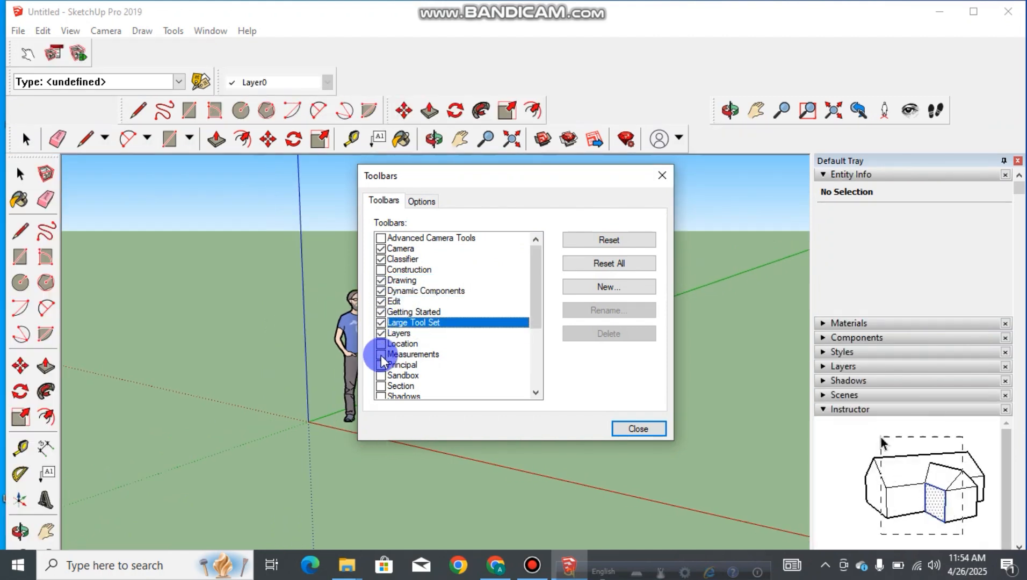
click(381, 344)
click(381, 355)
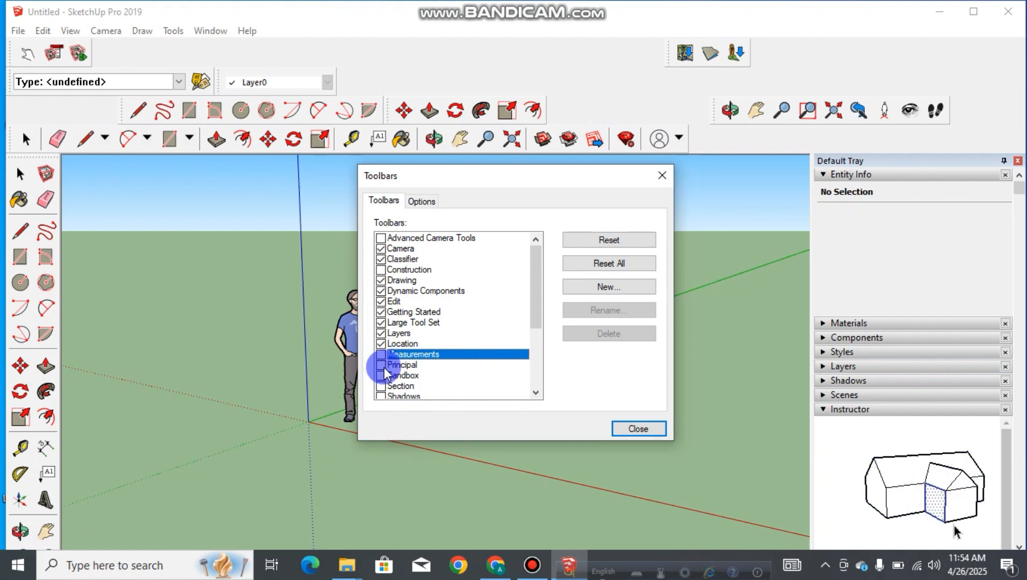
click(381, 355)
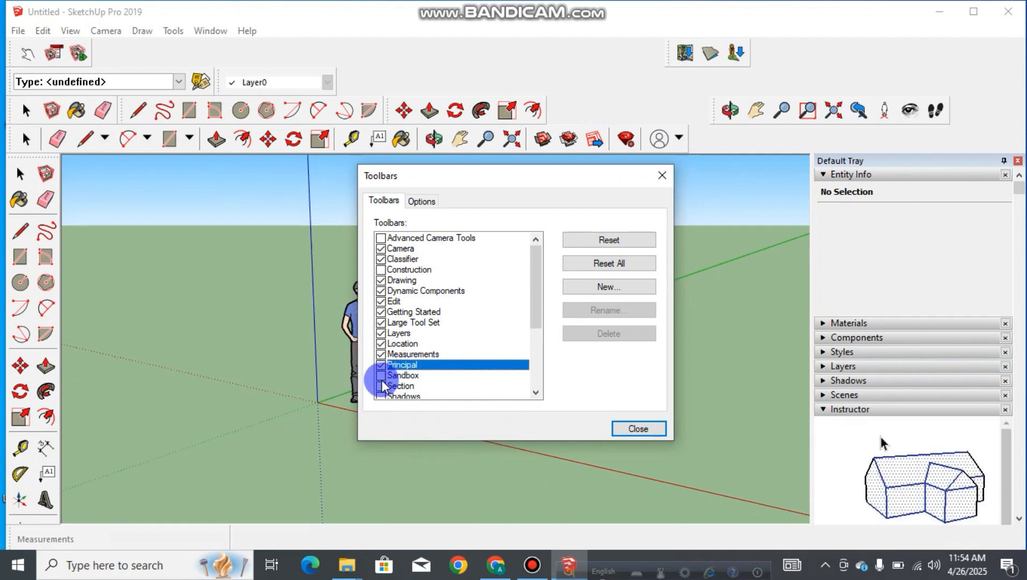
Enable the Warehouse, Views, Trimble Connect, Styles, Standard, Solid Tools, Shadows, Section and Sandbox toolbars.
scroll(382, 376, down, 3)
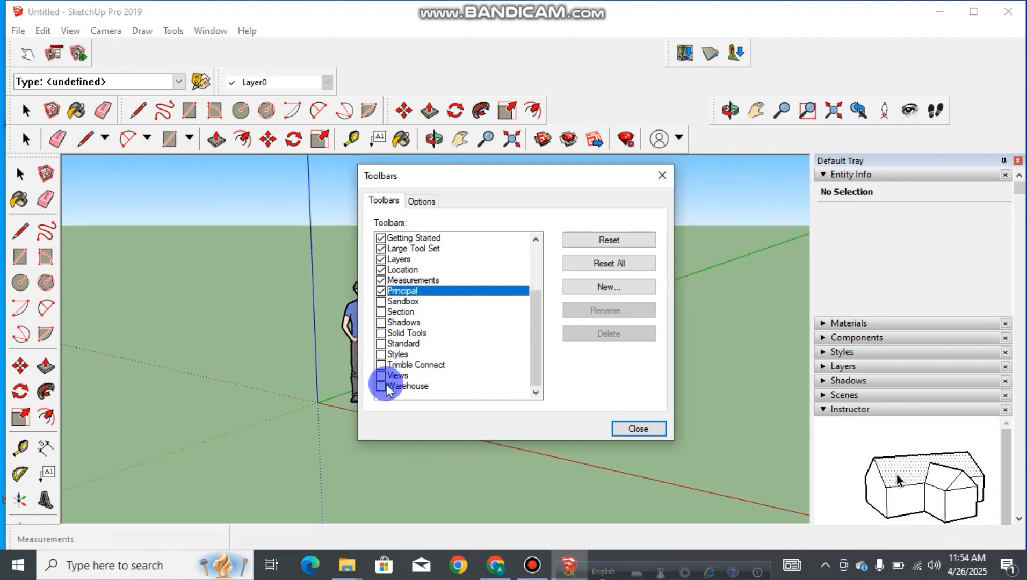
click(382, 386)
click(382, 376)
click(382, 364)
click(382, 354)
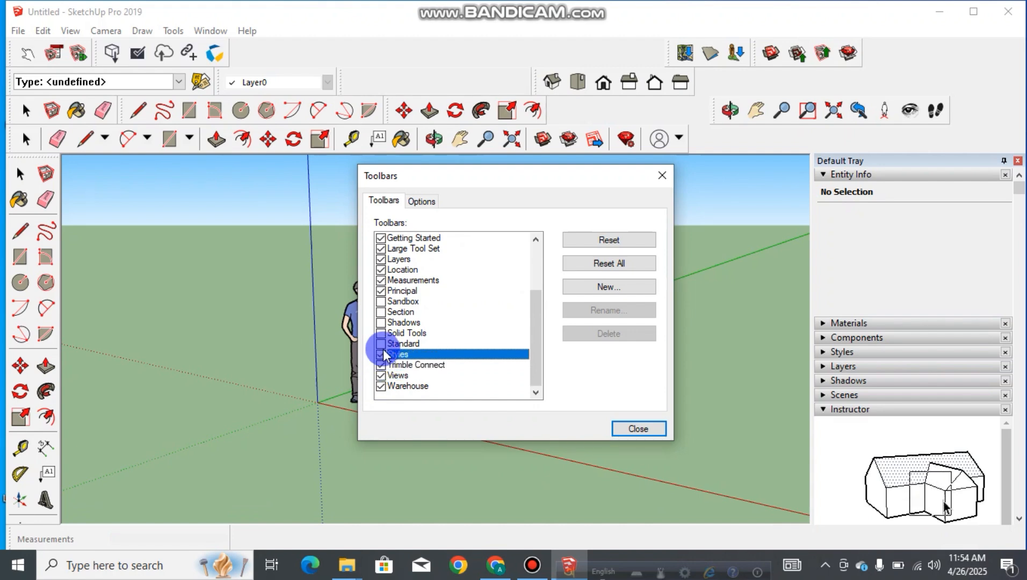
click(383, 344)
click(382, 334)
click(382, 322)
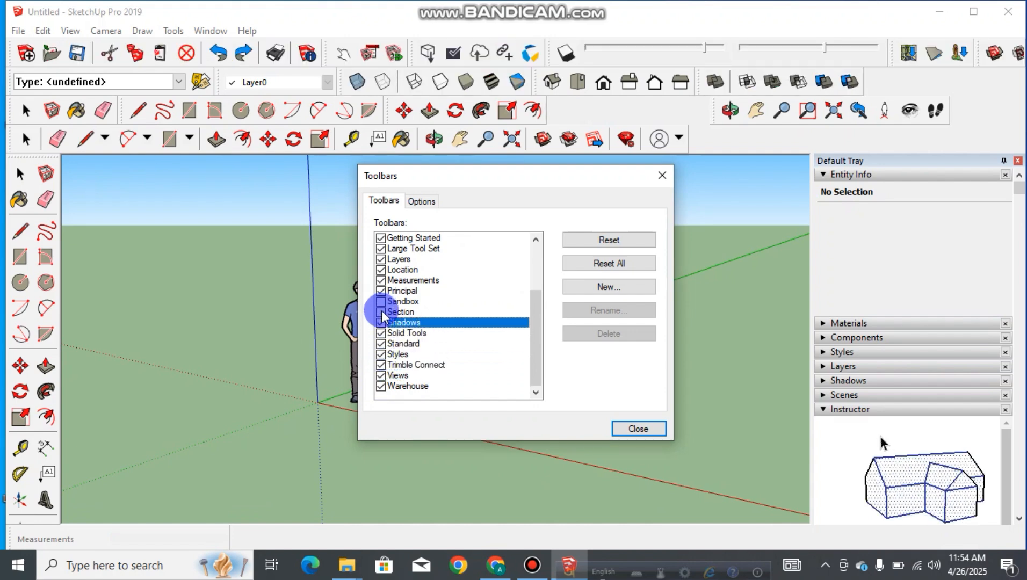
click(382, 312)
click(382, 302)
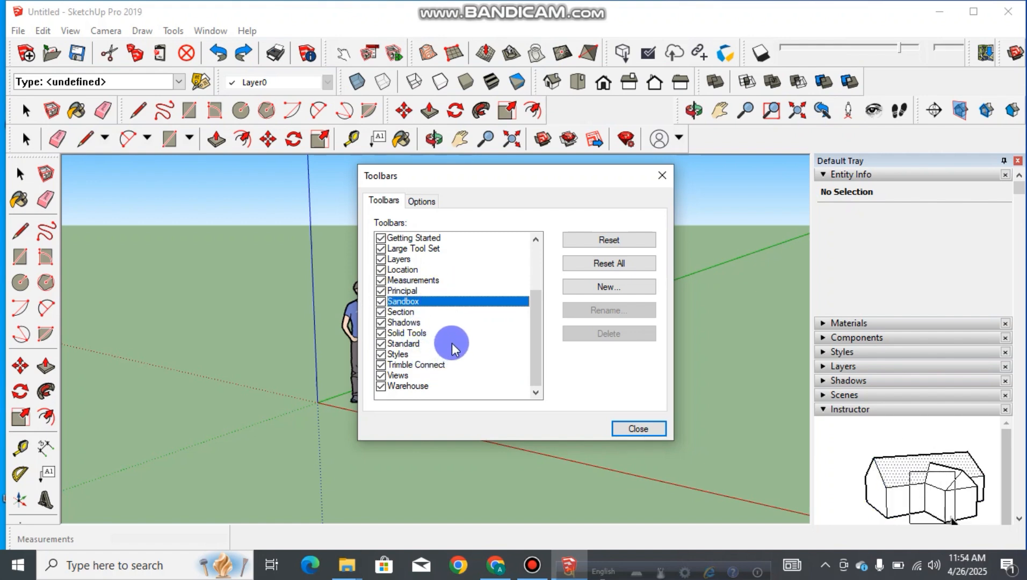
Enable the Construction and Advanced Camera Tools toolbars and close the toolbar settings.
scroll(452, 344, up, 3)
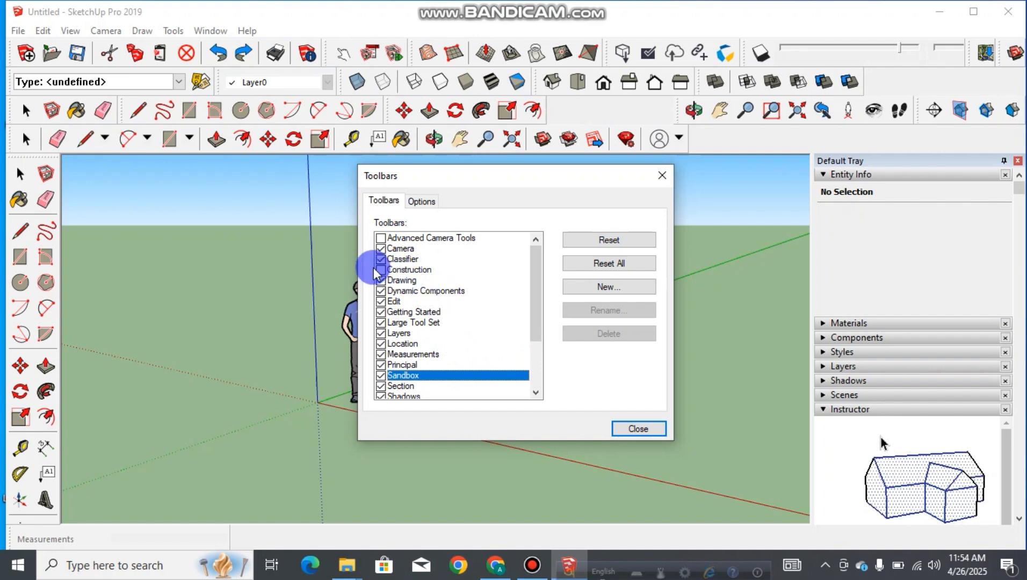
click(381, 270)
click(392, 243)
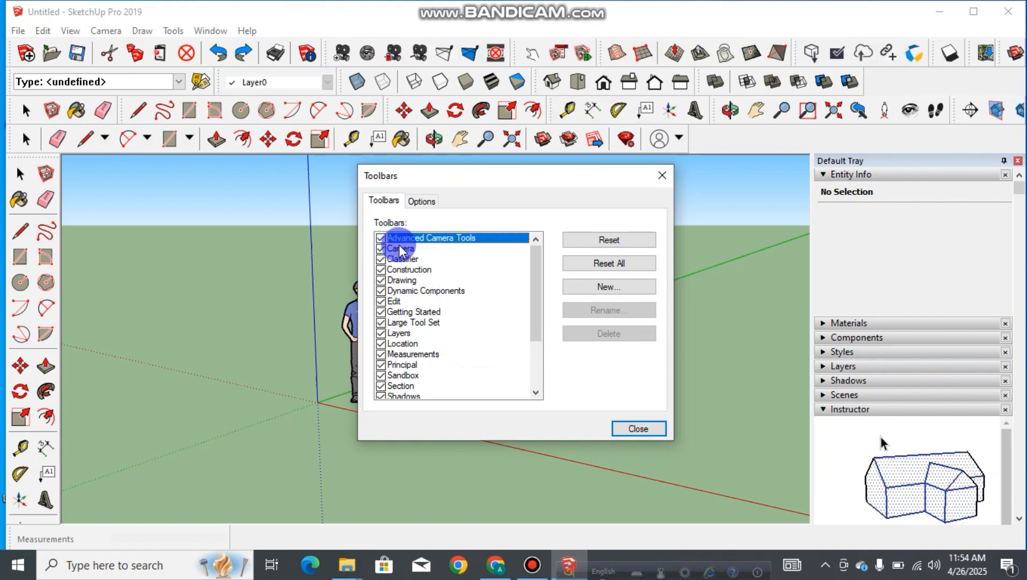
click(650, 428)
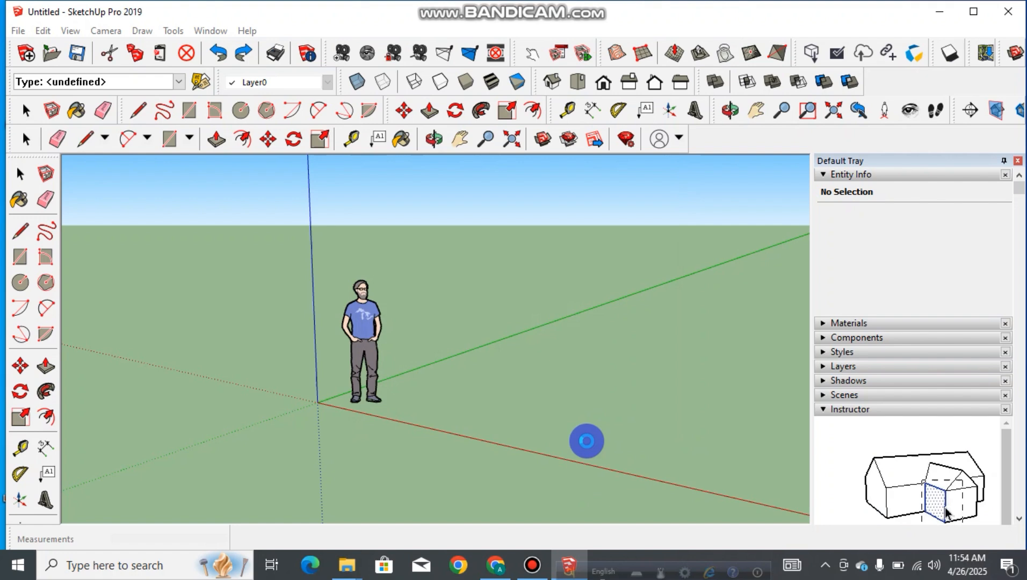
click(587, 442)
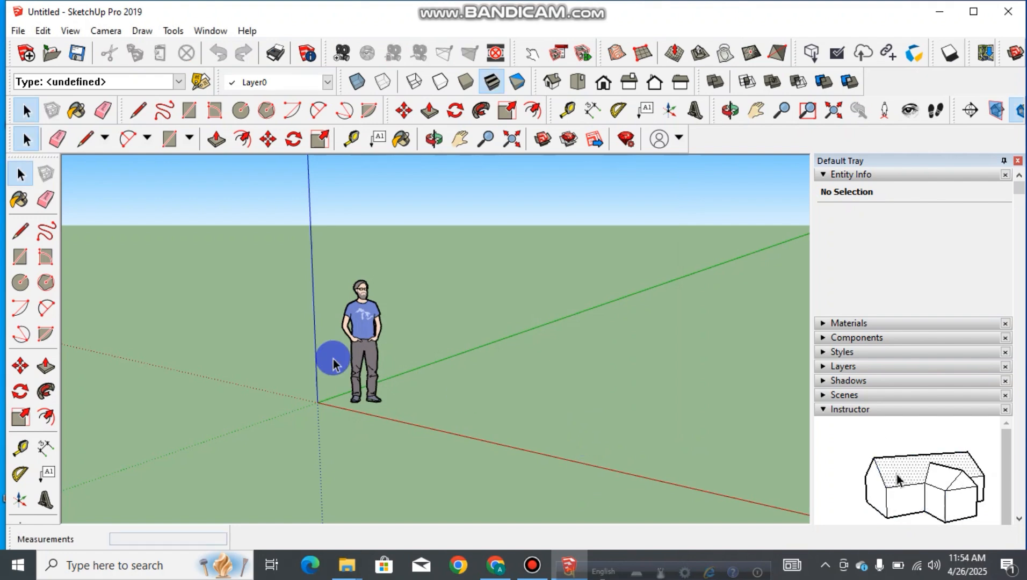